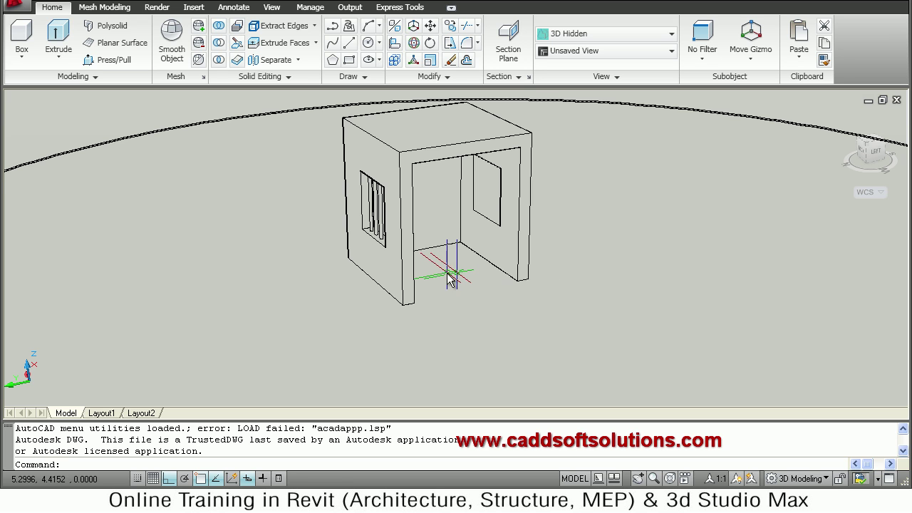
Select every object in the house model
key(ctrl+a)
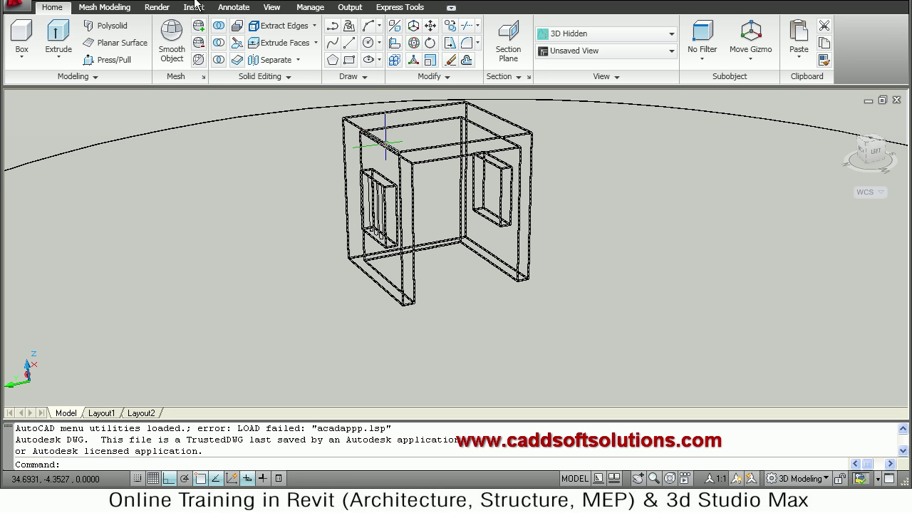
Switch to the Render tab, clear the selection, and add the Camera panel to the ribbon
click(157, 7)
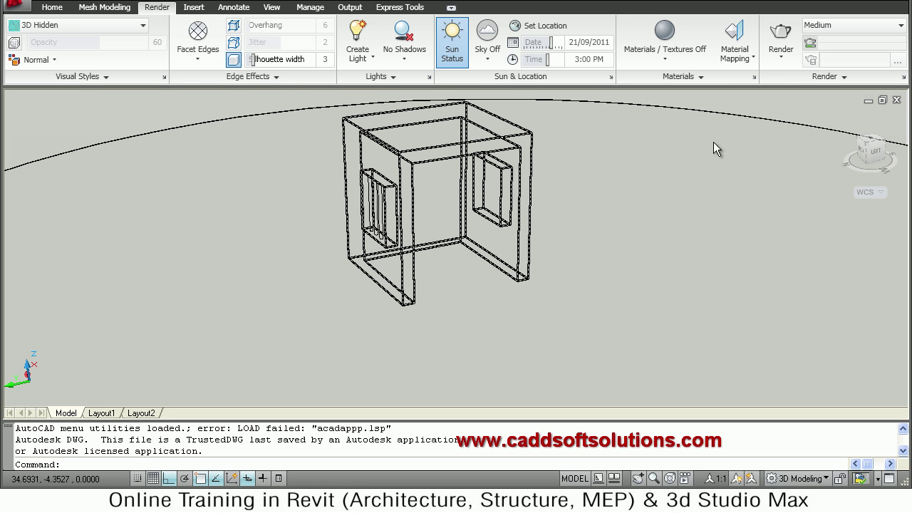
key(Escape)
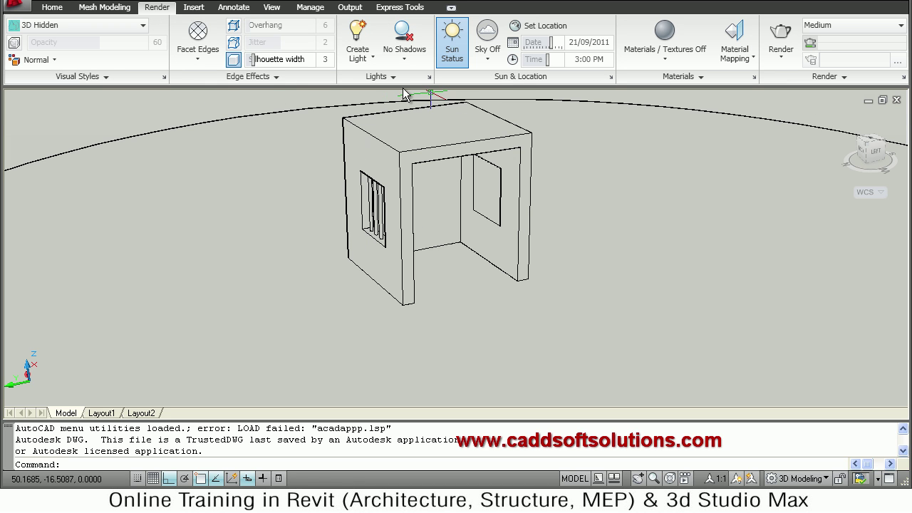
right_click(159, 13)
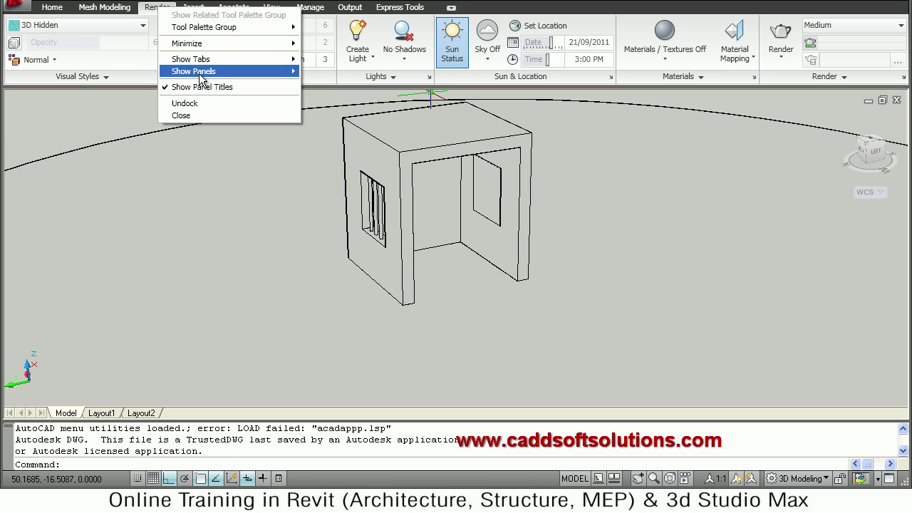
mouse_move(202, 79)
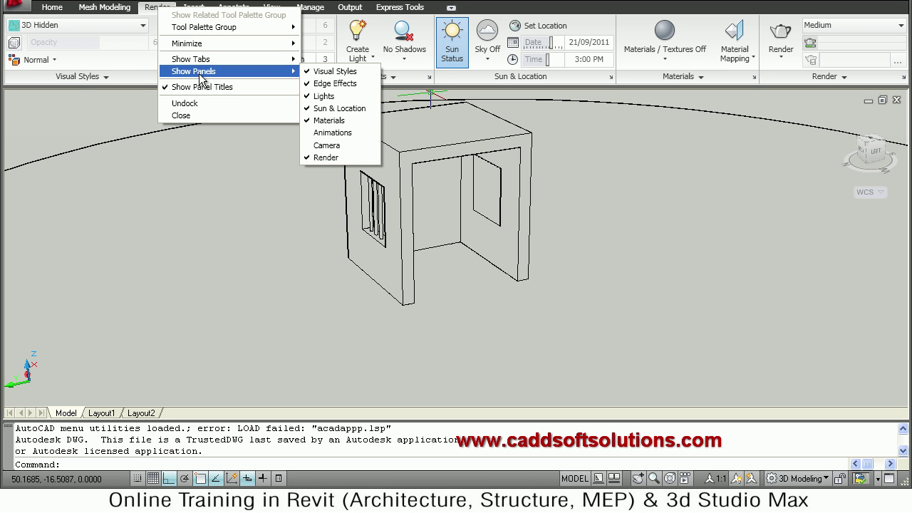
click(327, 146)
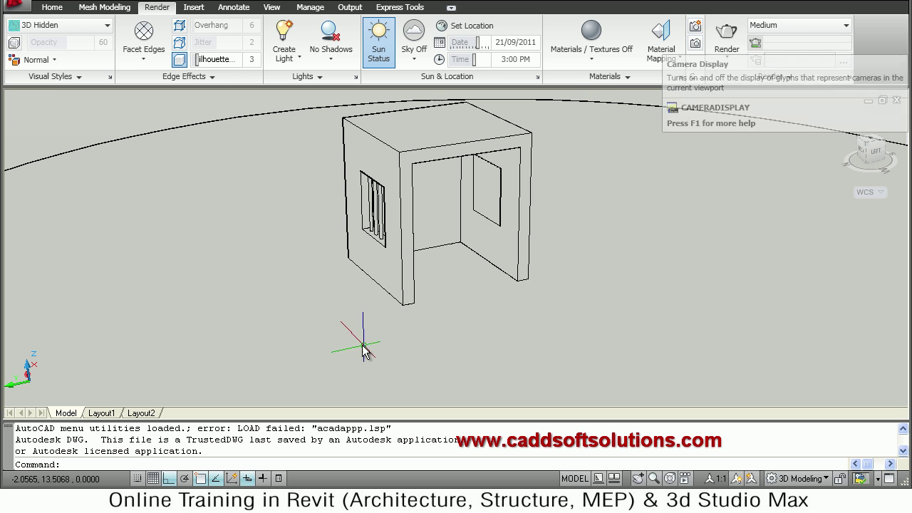
Start a line at the building's wall corner and draw the first ground segment
middle_drag(460, 313, 447, 264)
key(Escape)
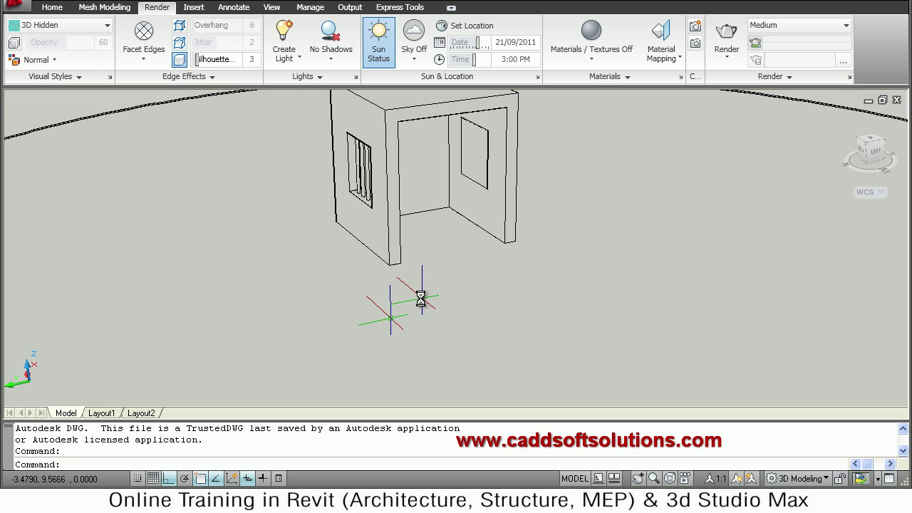
text(l)
key(Return)
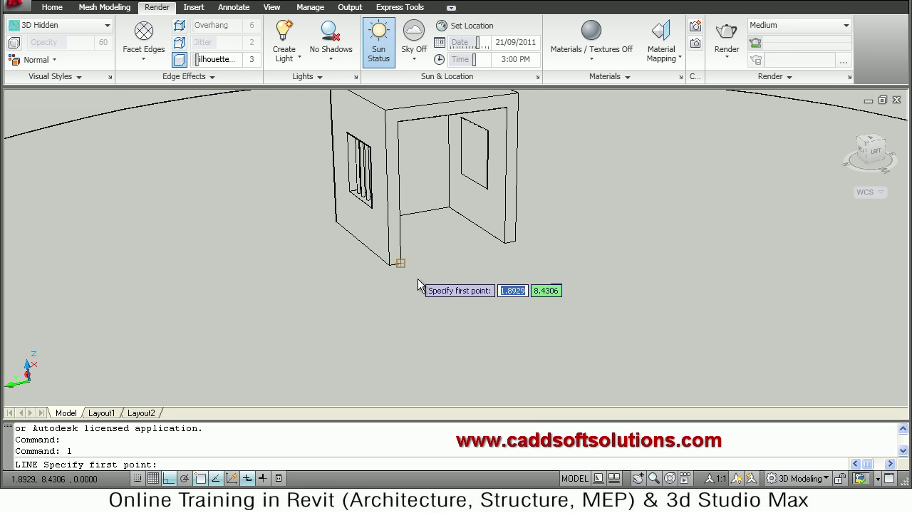
click(399, 263)
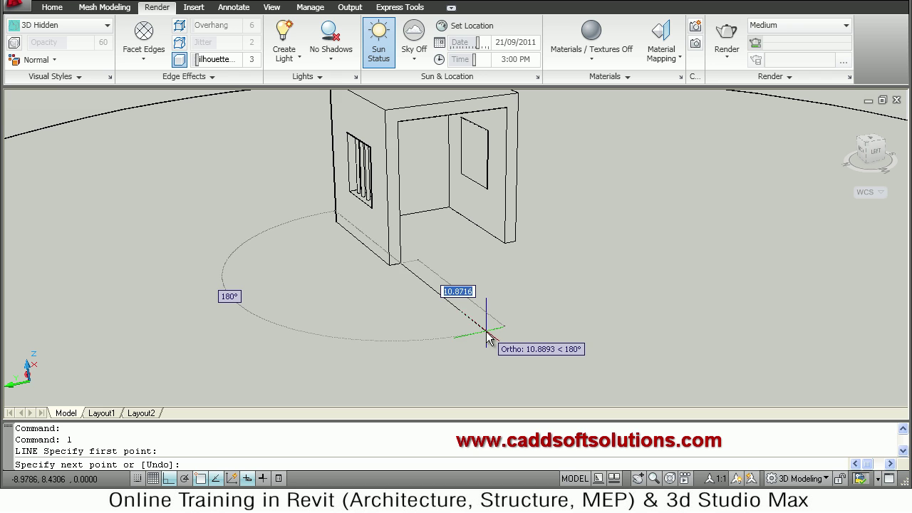
click(484, 330)
key(Return)
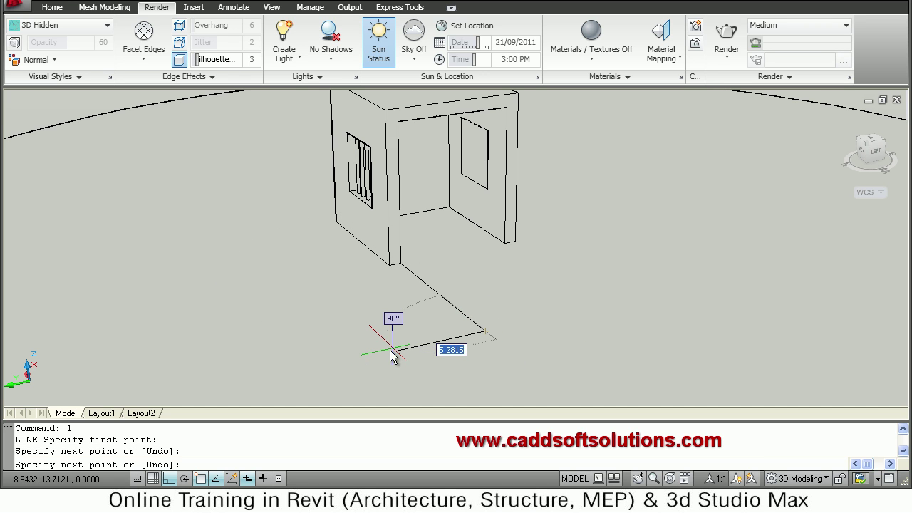
Add the second ground segment and a 7-unit vertical segment at the outer corner
click(377, 351)
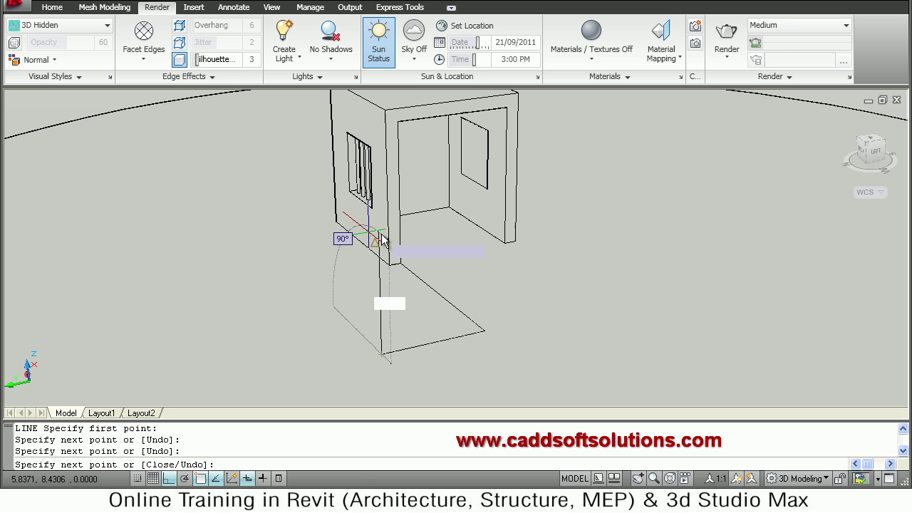
click(386, 261)
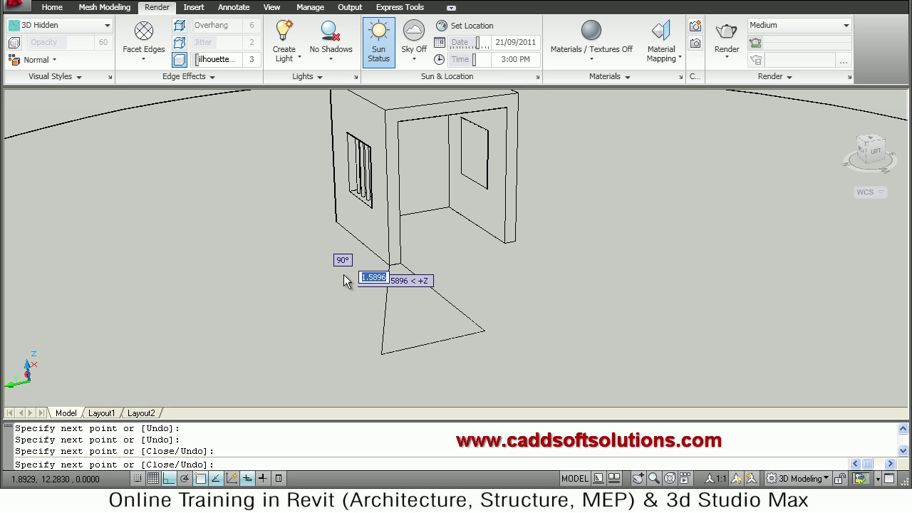
text(u)
key(Return)
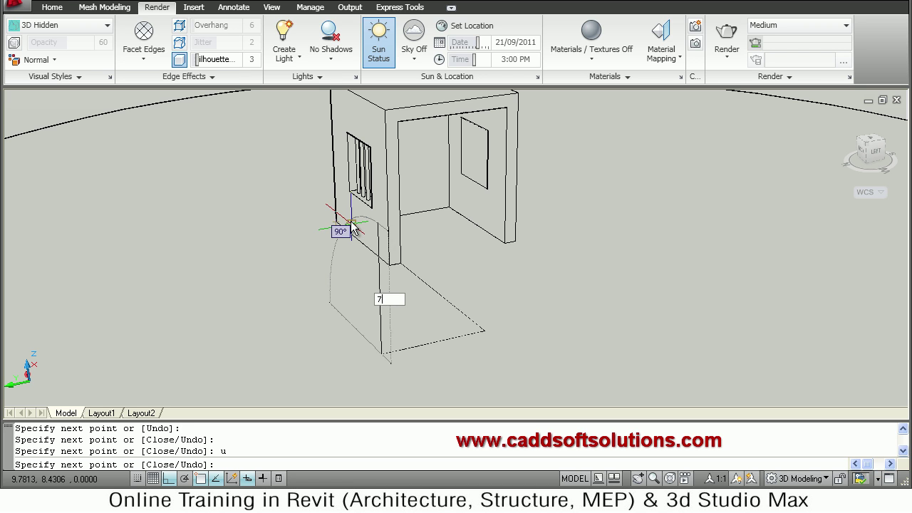
key(Return)
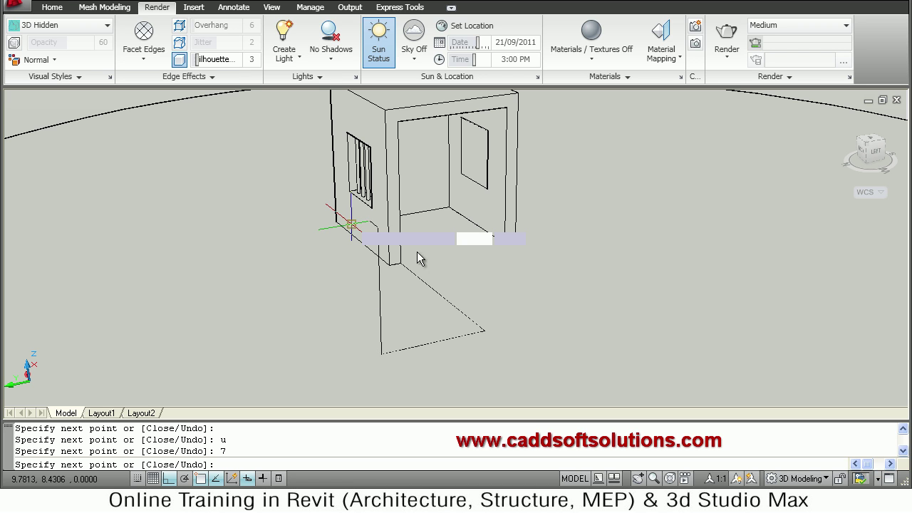
key(Escape)
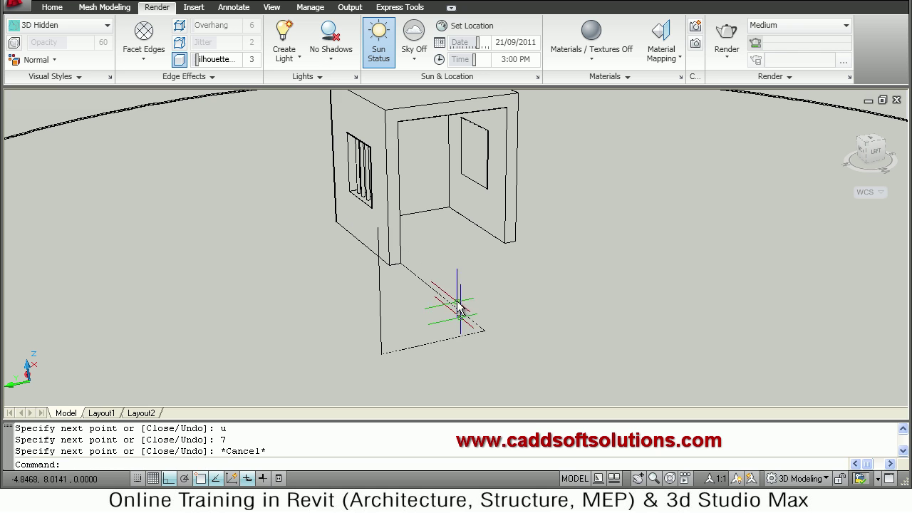
Create a camera at the top of the 7-unit line, targeting the far-wall window
shift+middle_drag(523, 260, 298, 191)
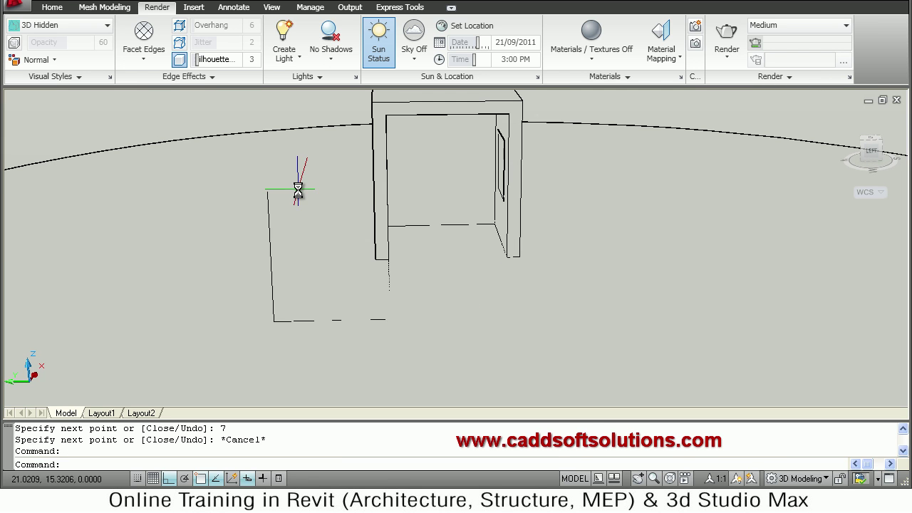
click(695, 34)
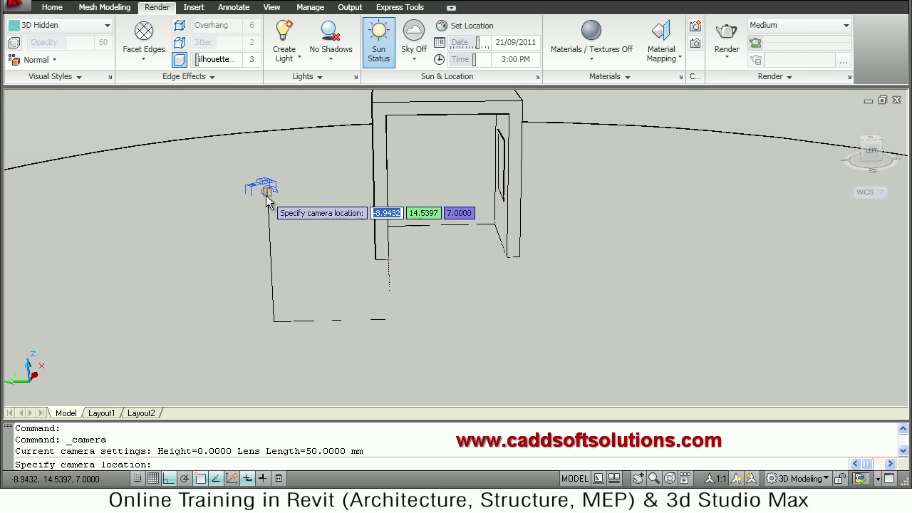
click(267, 194)
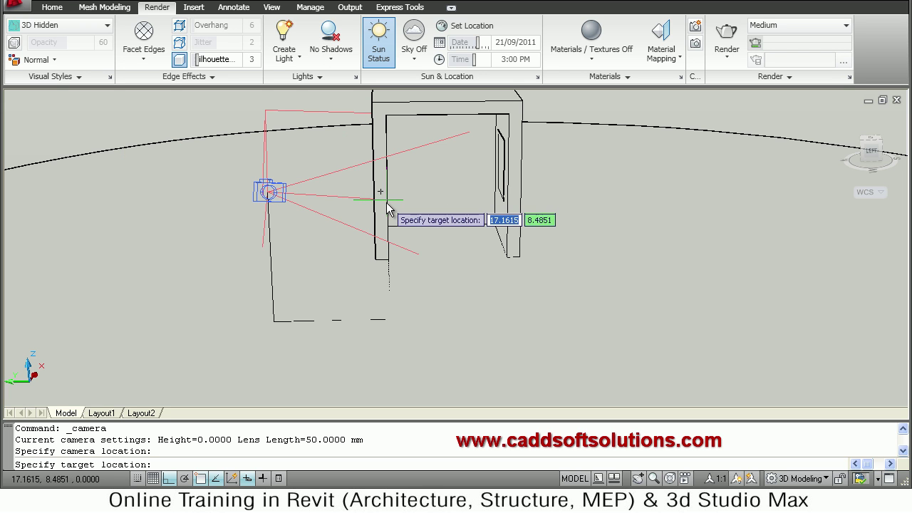
shift+middle_drag(417, 254, 517, 271)
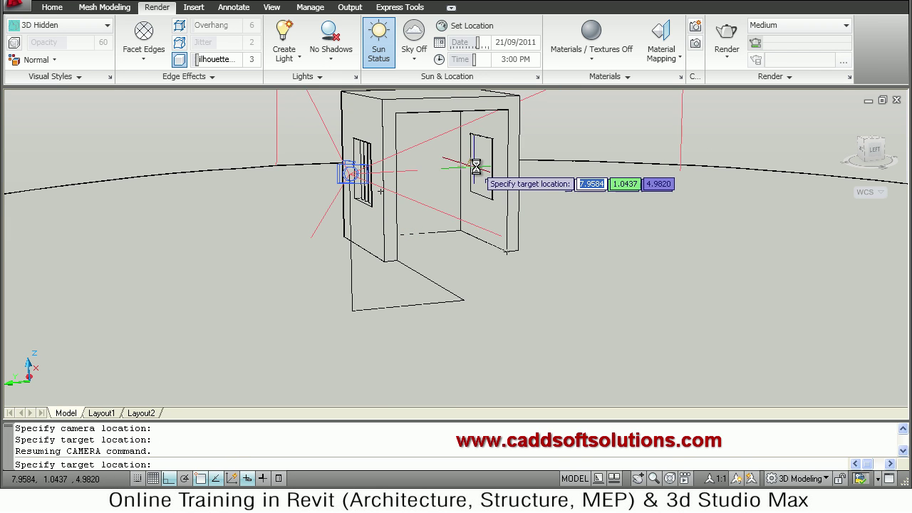
click(603, 245)
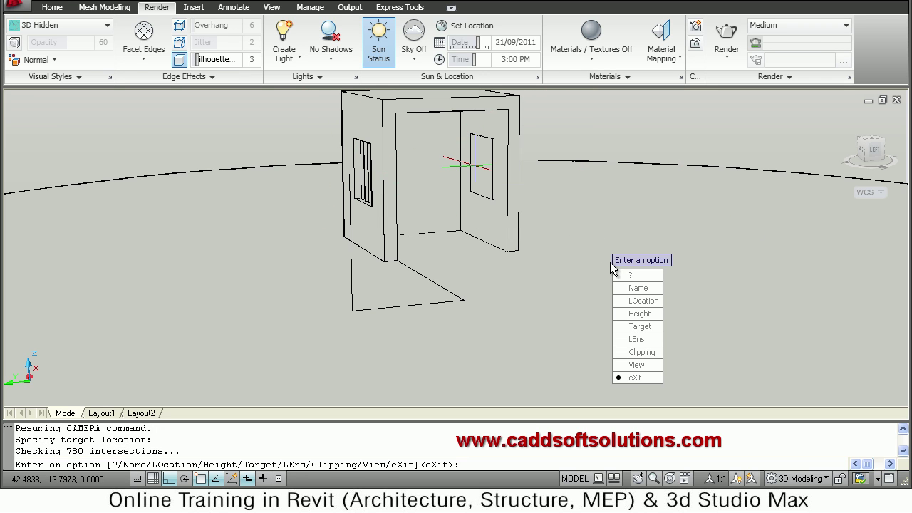
key(Return)
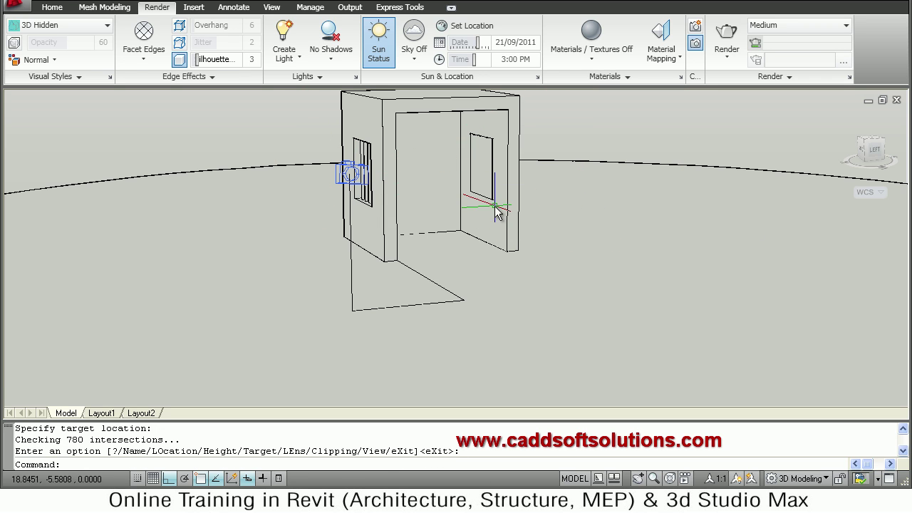
Preview the camera in Conceptual, Realistic and 3D Hidden styles, ending on Conceptual
shift+middle_drag(570, 228, 533, 235)
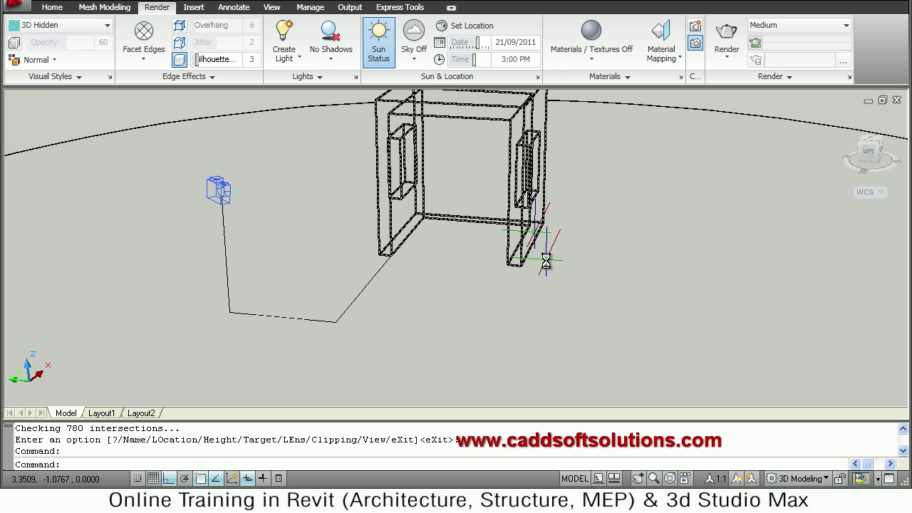
click(215, 189)
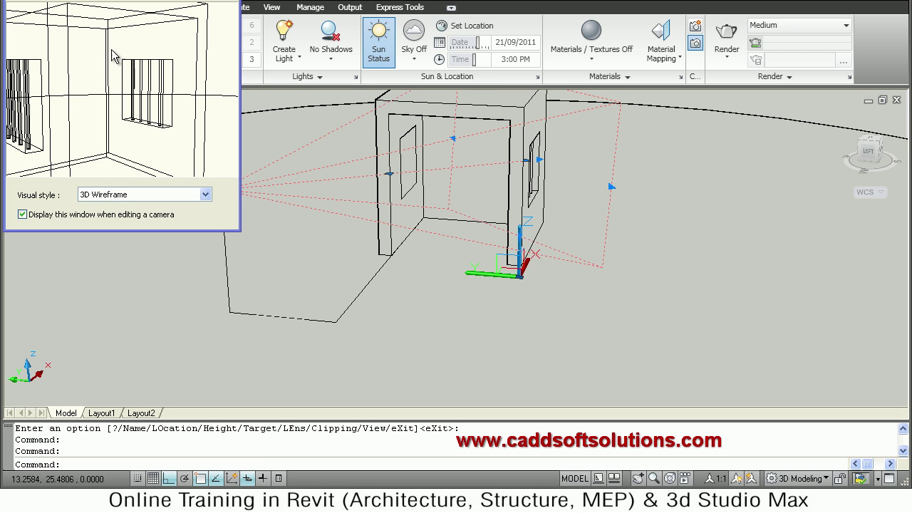
click(121, 202)
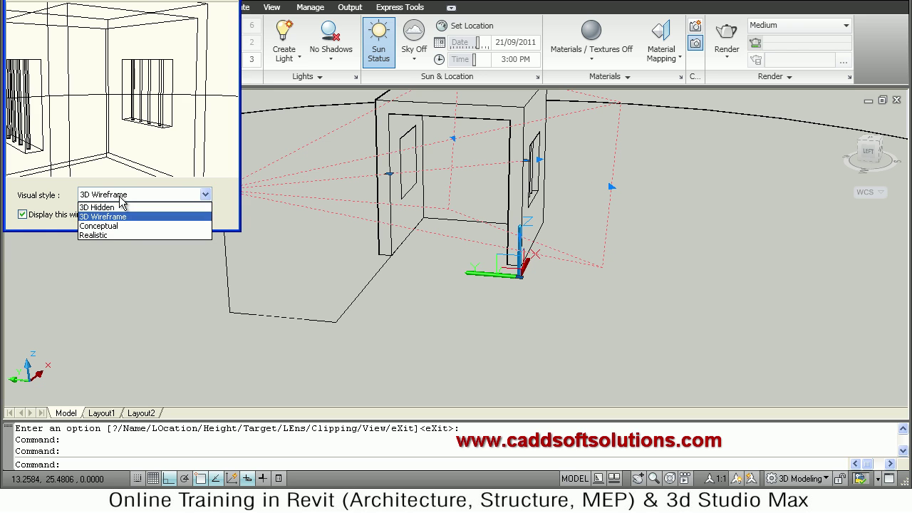
click(120, 226)
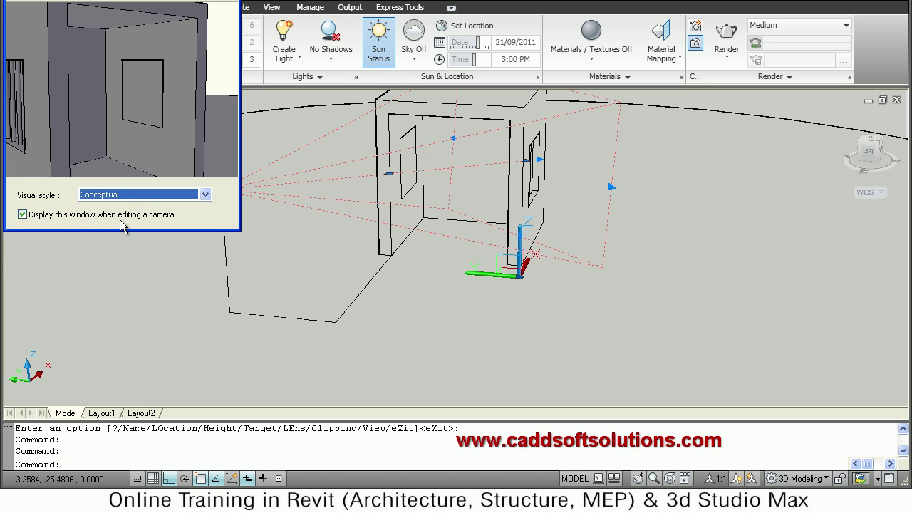
click(130, 195)
click(111, 234)
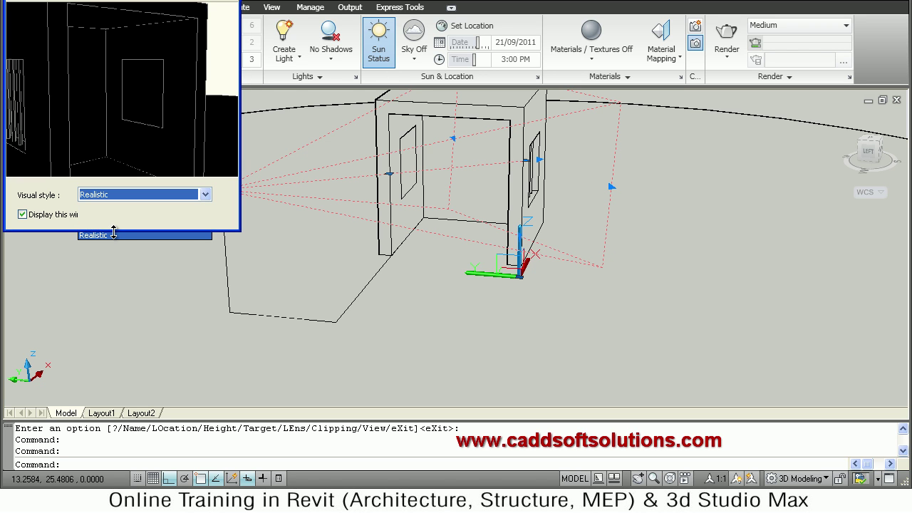
click(118, 200)
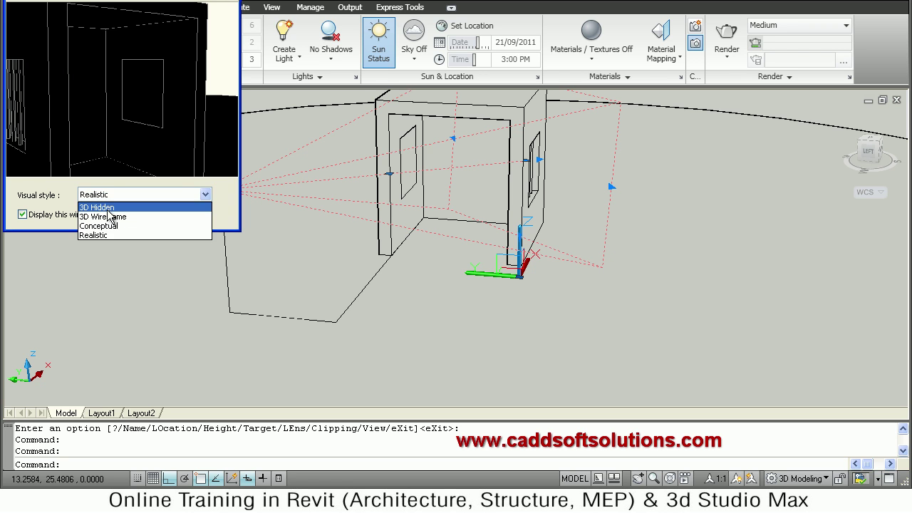
click(120, 206)
click(122, 196)
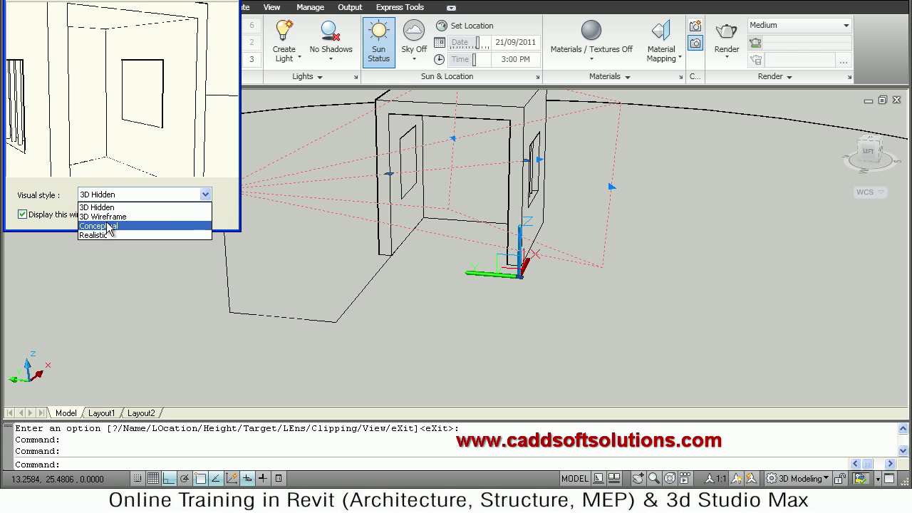
click(106, 223)
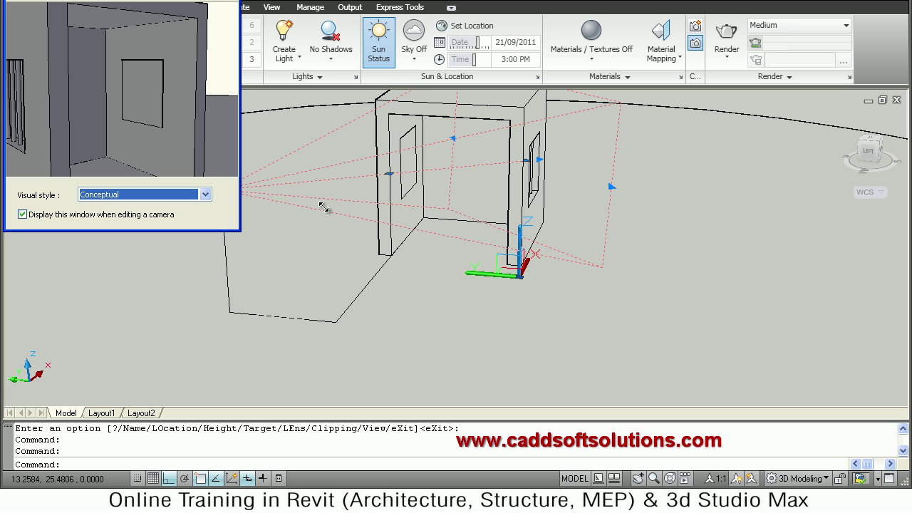
From a top view, move the camera closer to the house, leaving its target unchanged
drag(159, 3, 157, 83)
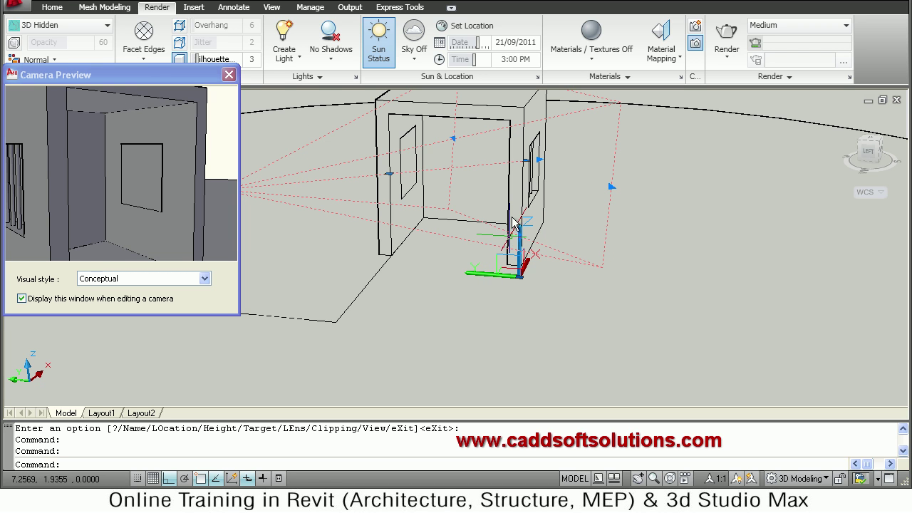
shift+middle_drag(514, 223, 477, 264)
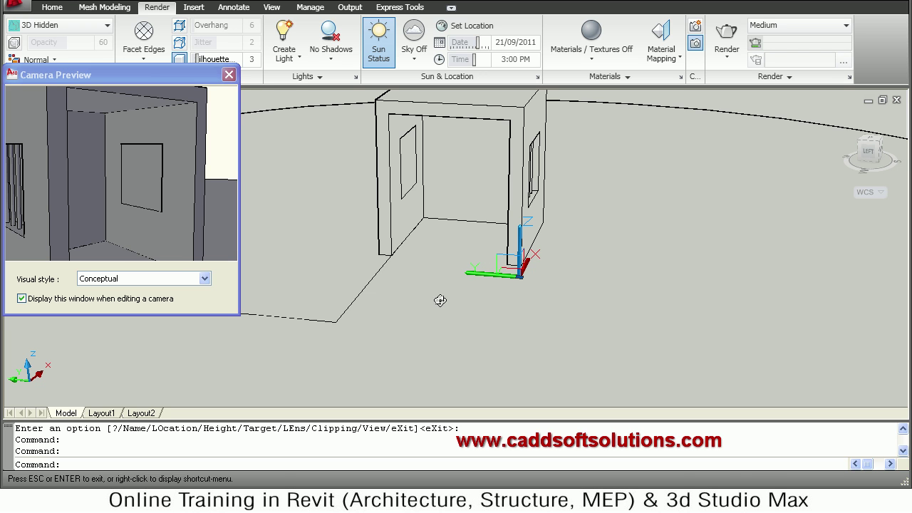
key(Escape)
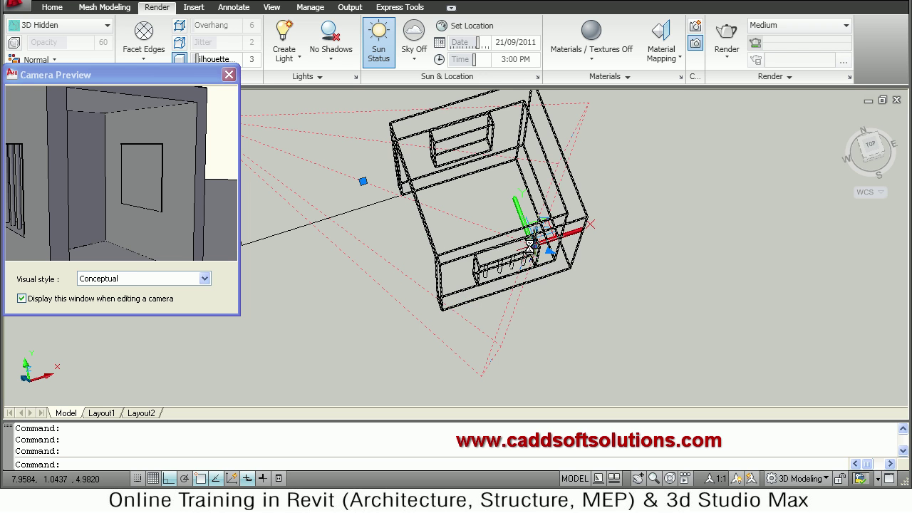
click(529, 246)
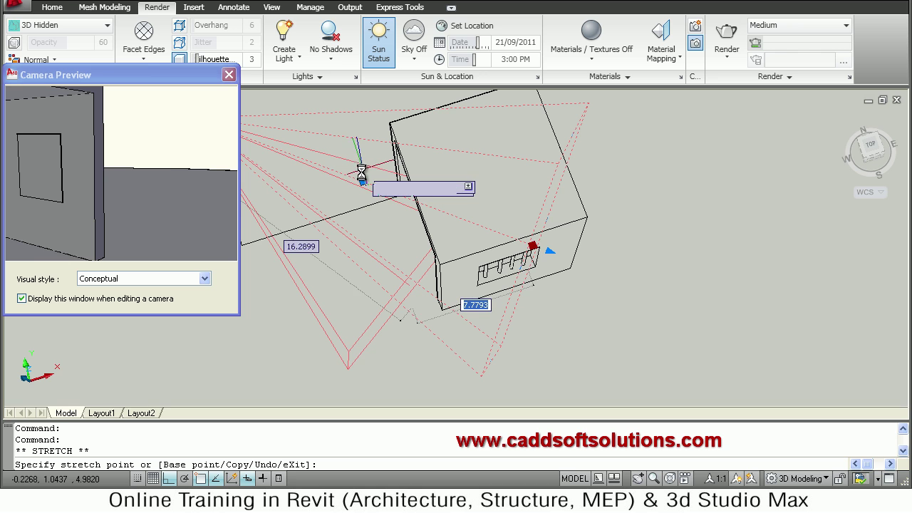
key(Escape)
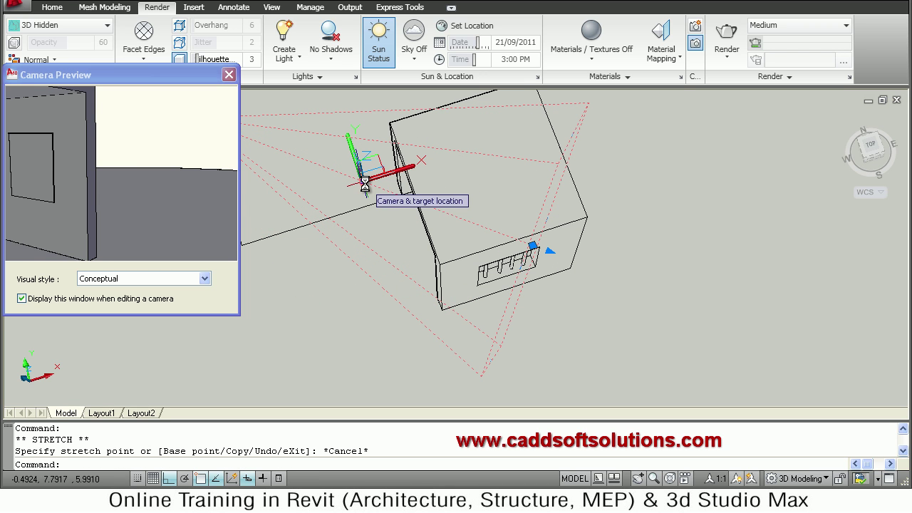
click(365, 184)
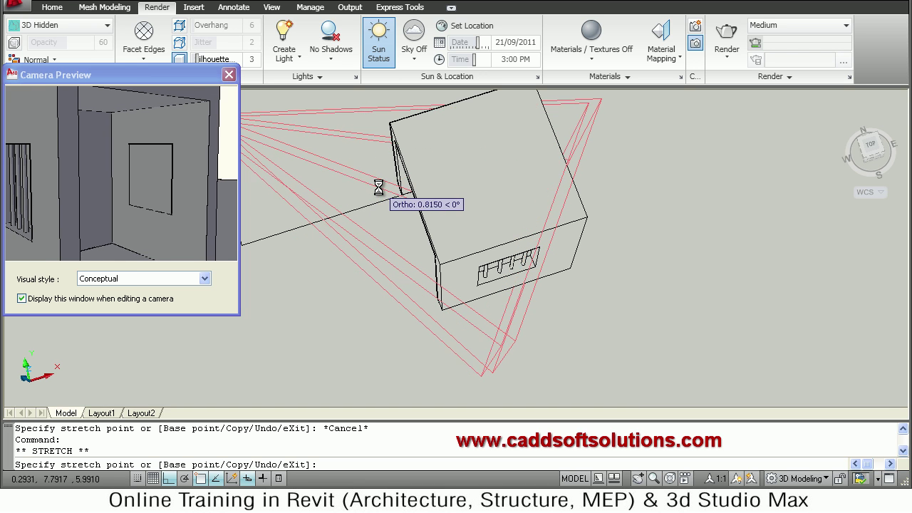
click(379, 188)
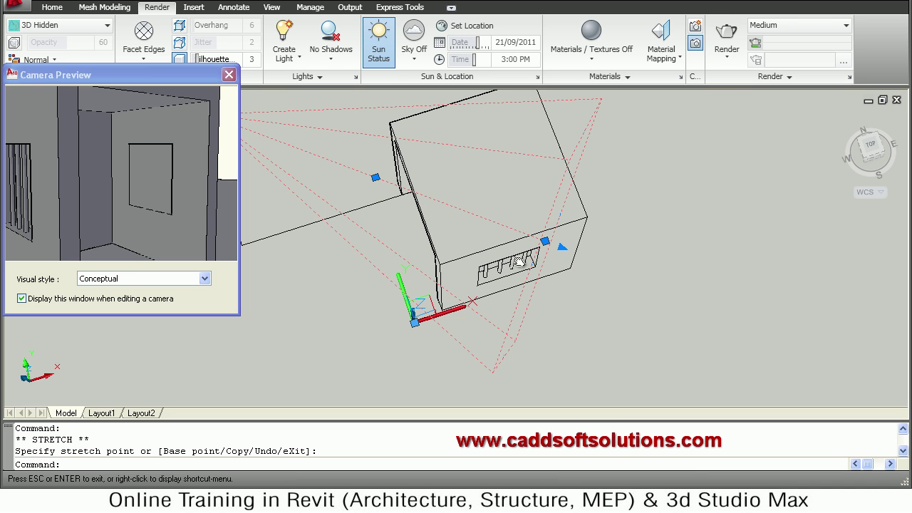
Reselect the camera to reopen its preview, then switch to the View tab
key(Escape)
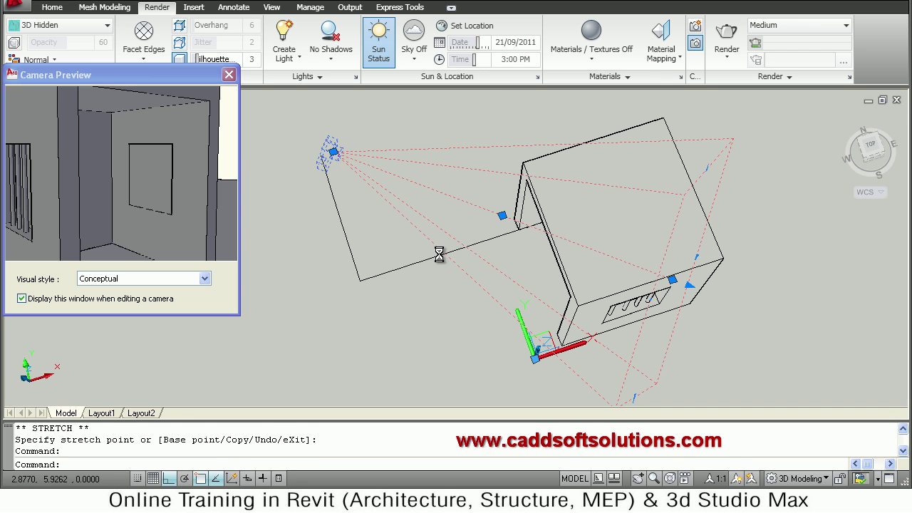
key(Escape)
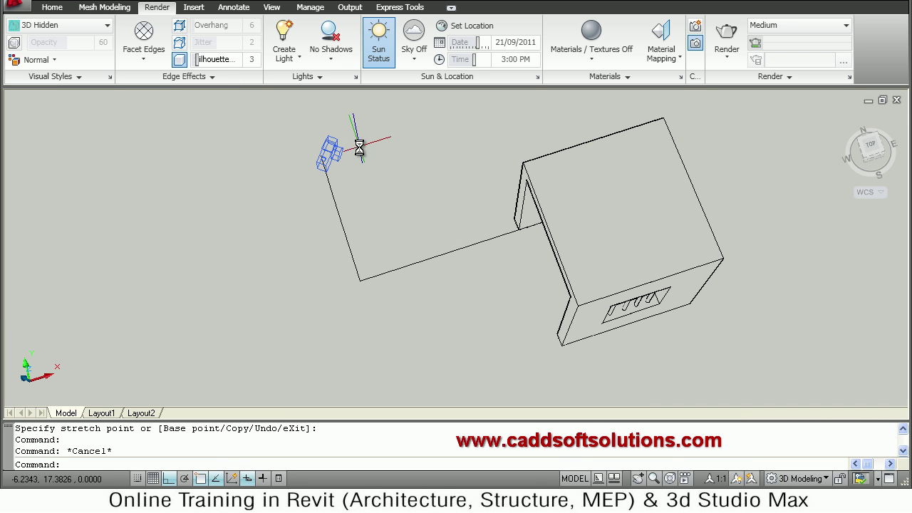
click(334, 149)
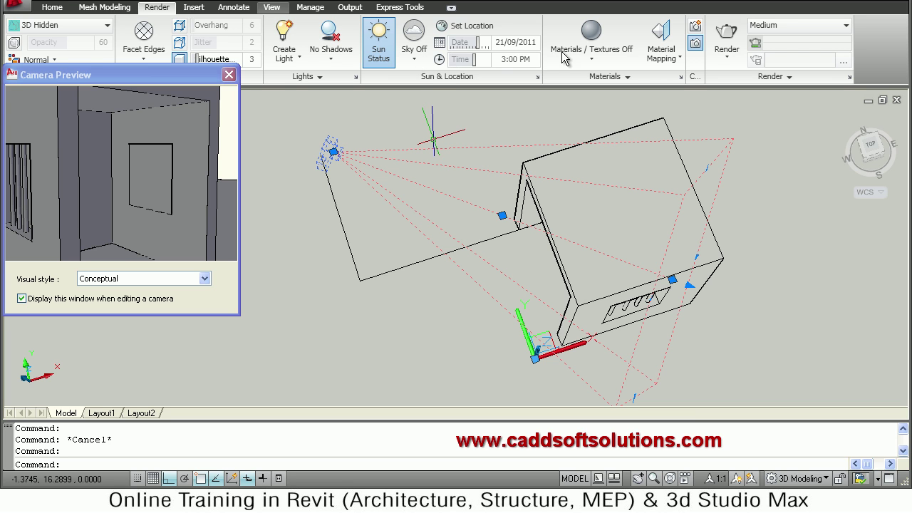
click(271, 7)
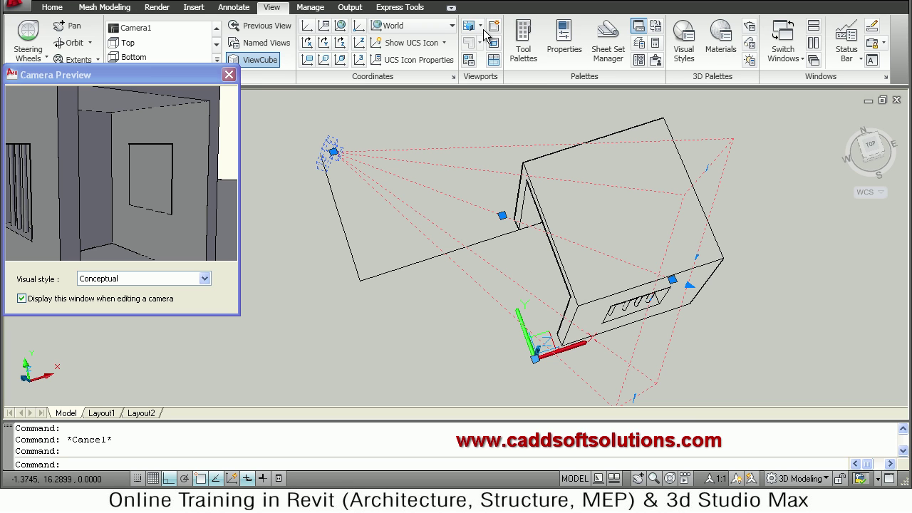
Open Camera1's Properties palette and select its Lens length and Field of view rows
click(567, 43)
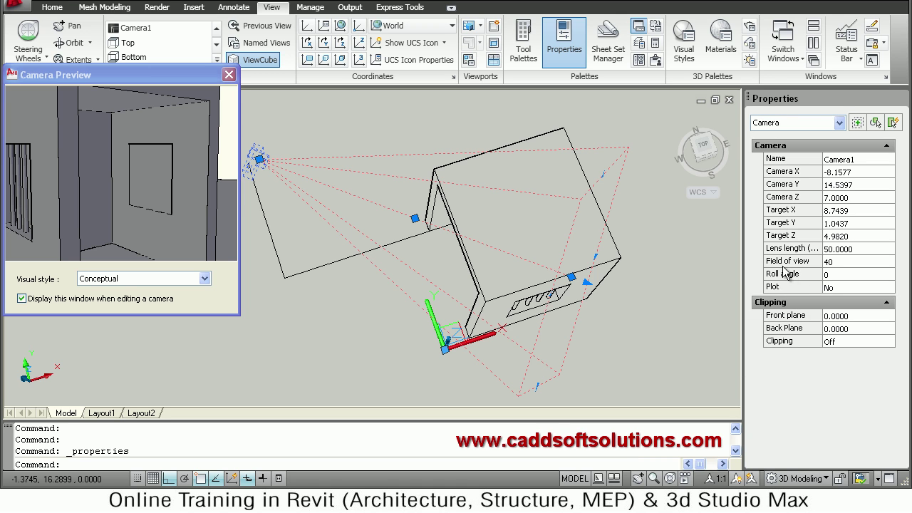
click(860, 248)
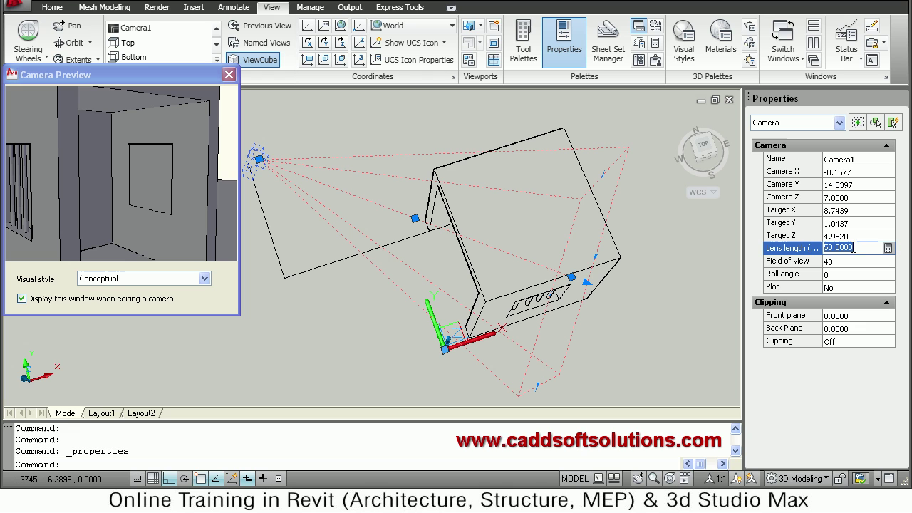
click(832, 261)
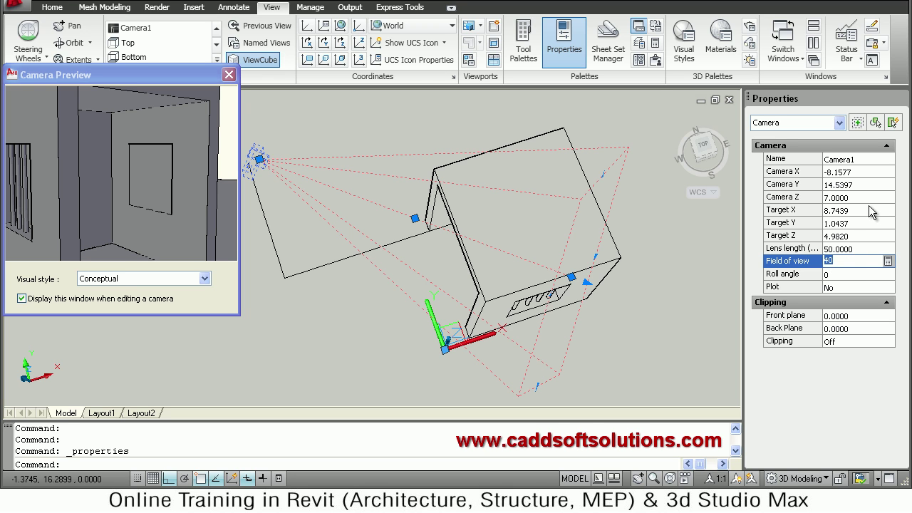
Enter a field of view of 100 for Camera1
text(100)
key(Return)
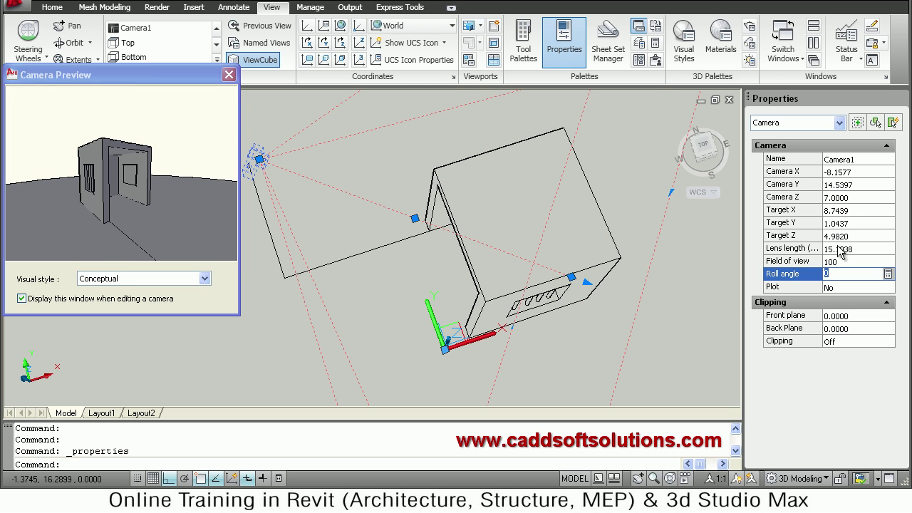
click(841, 247)
click(841, 247)
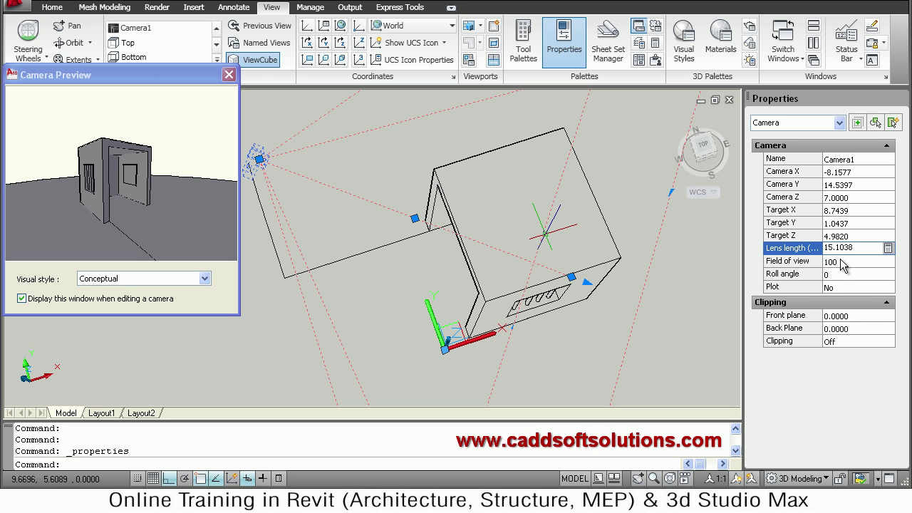
click(832, 247)
click(835, 262)
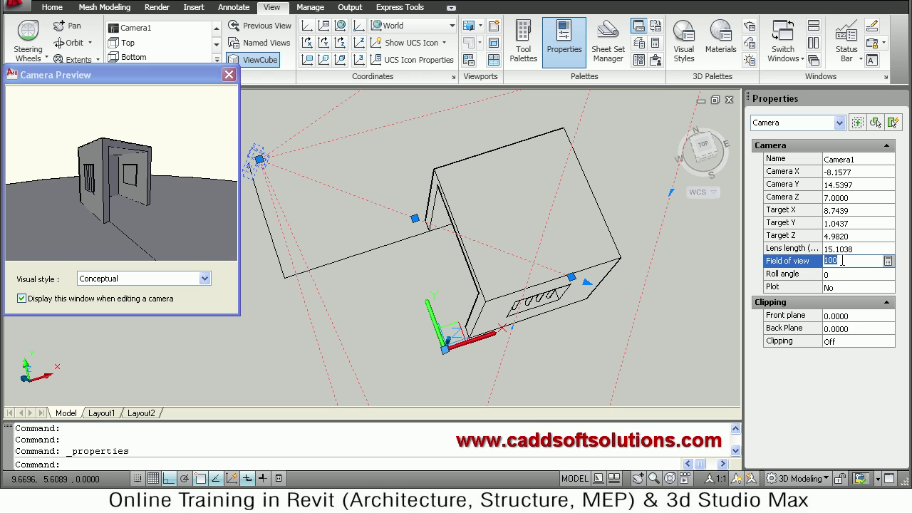
Set the lens length to 50, bringing the field of view back to 40
click(838, 249)
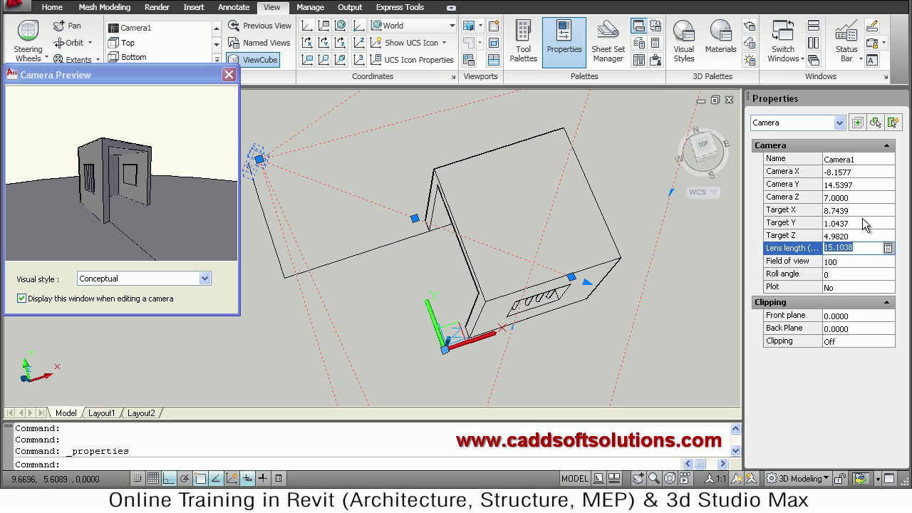
text(50)
key(Return)
key(Tab)
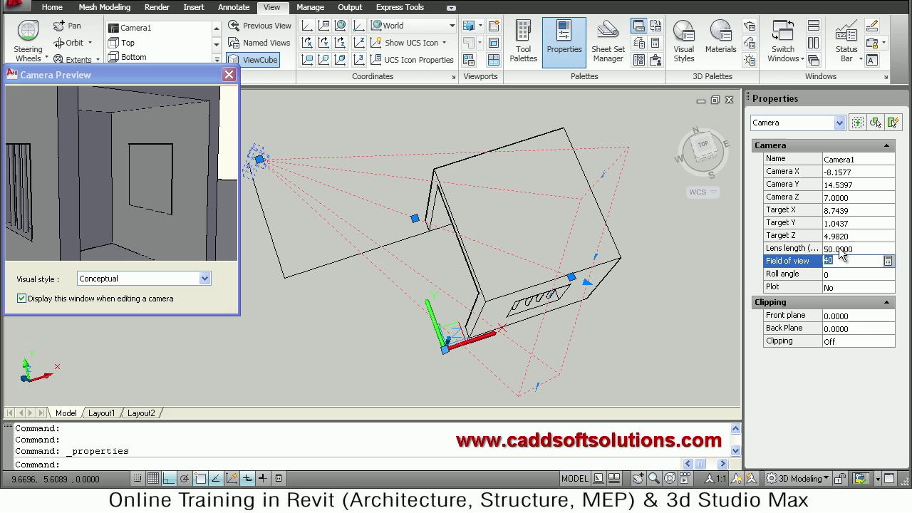
click(852, 248)
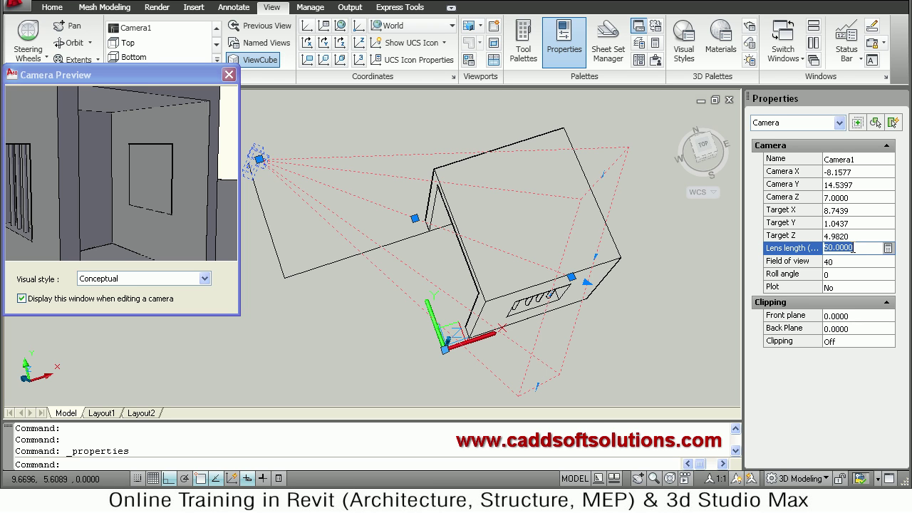
click(841, 267)
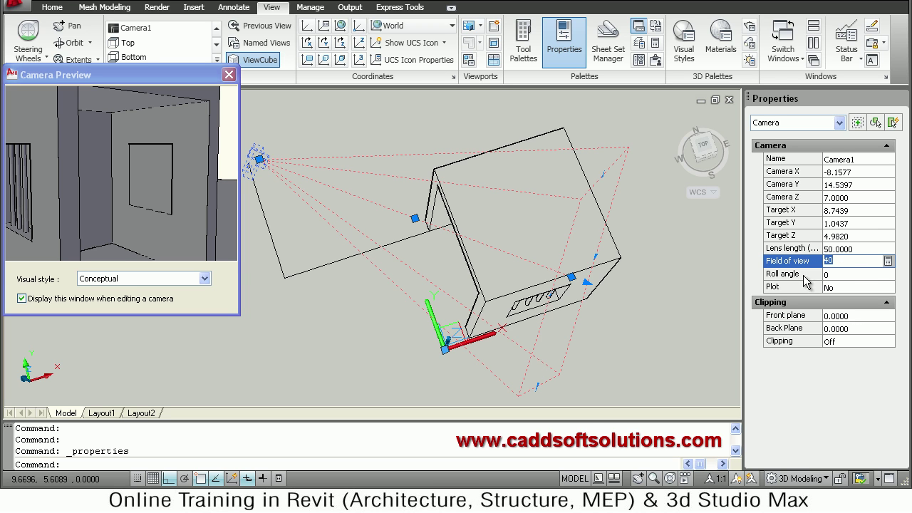
click(835, 276)
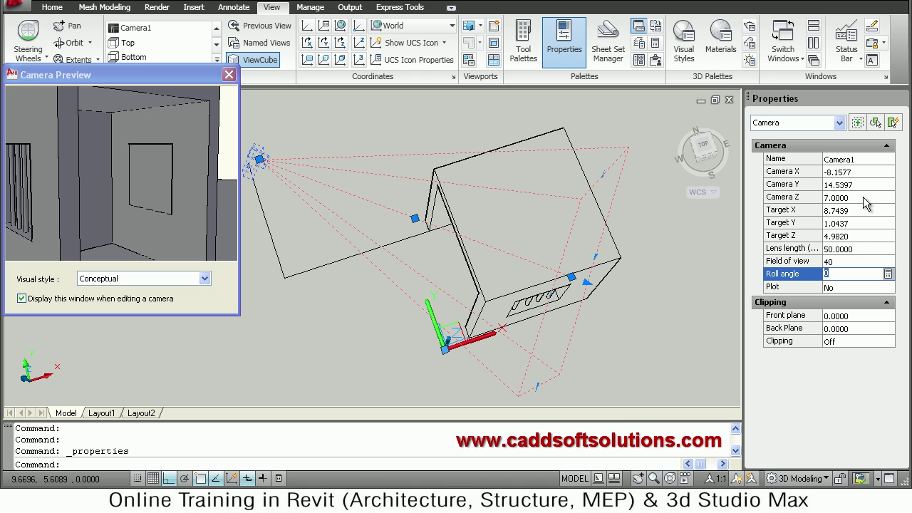
key(Tab)
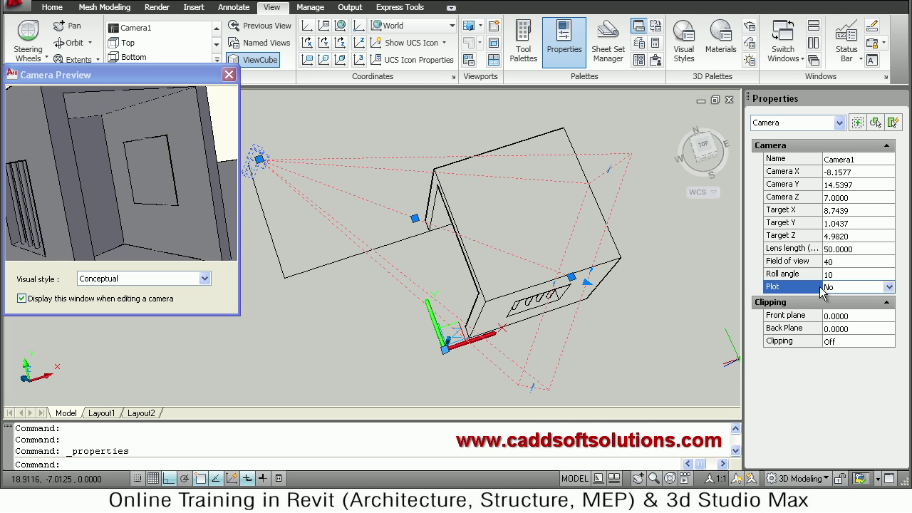
click(841, 274)
text(-2)
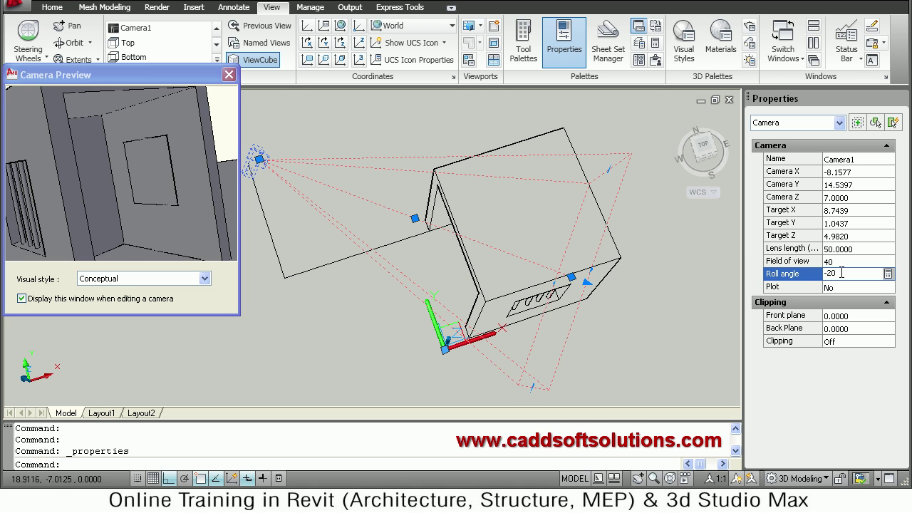
key(Tab)
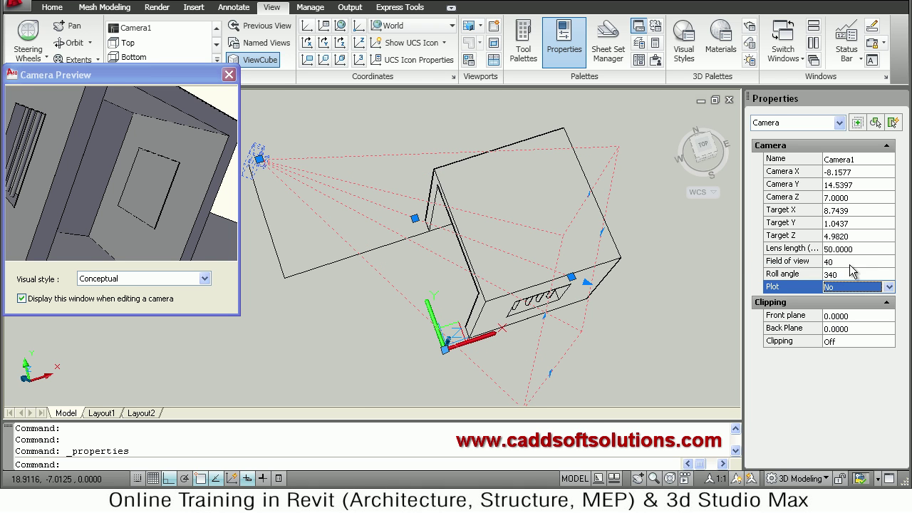
click(875, 272)
text(0)
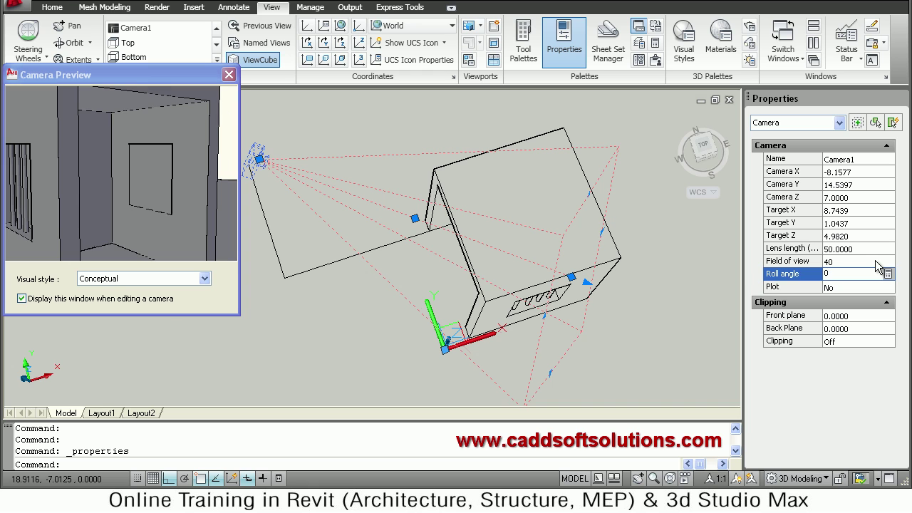
key(Tab)
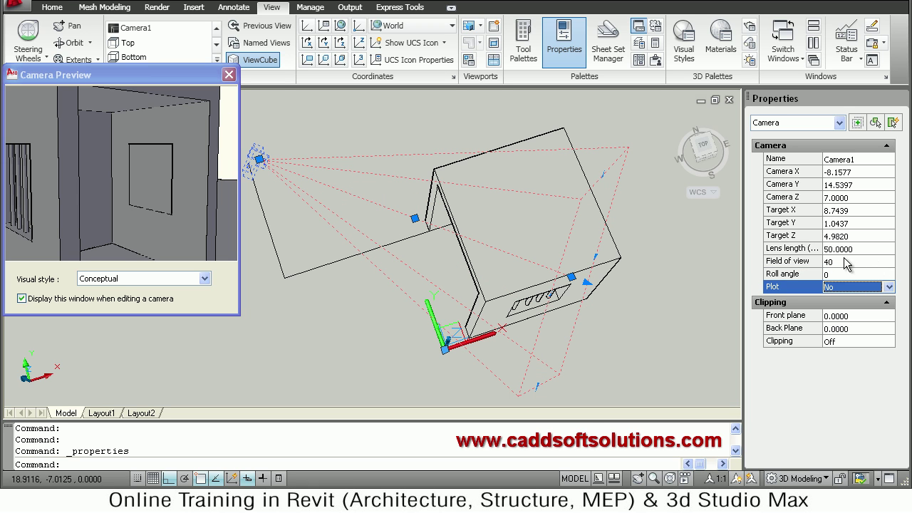
click(789, 262)
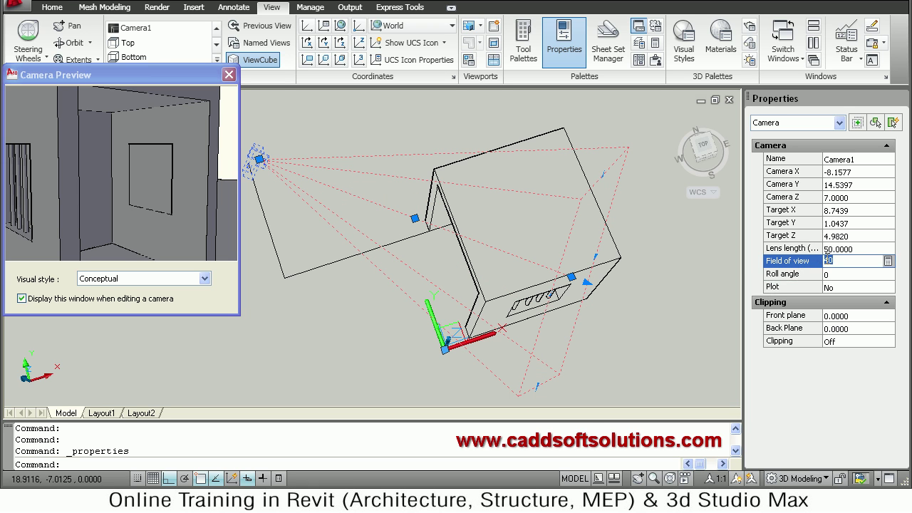
click(789, 249)
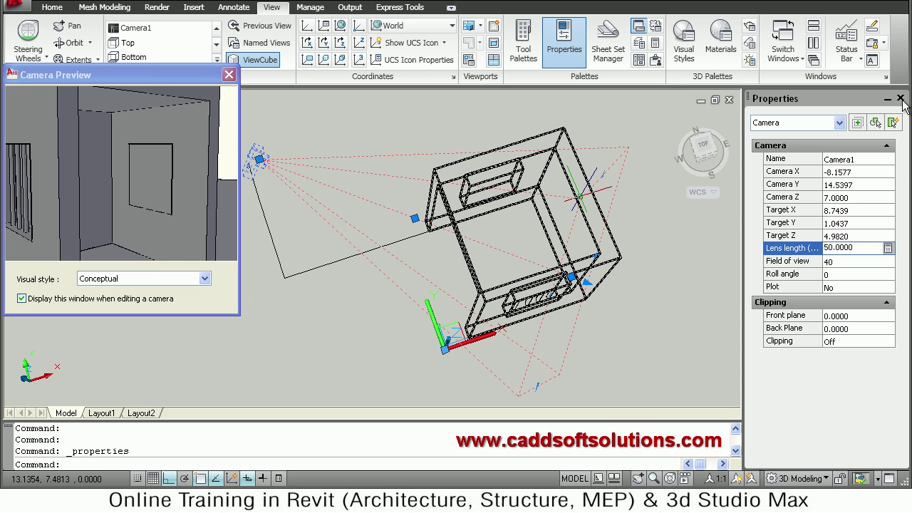
Close the Properties palette and Camera Preview window, and deselect Camera1
click(905, 101)
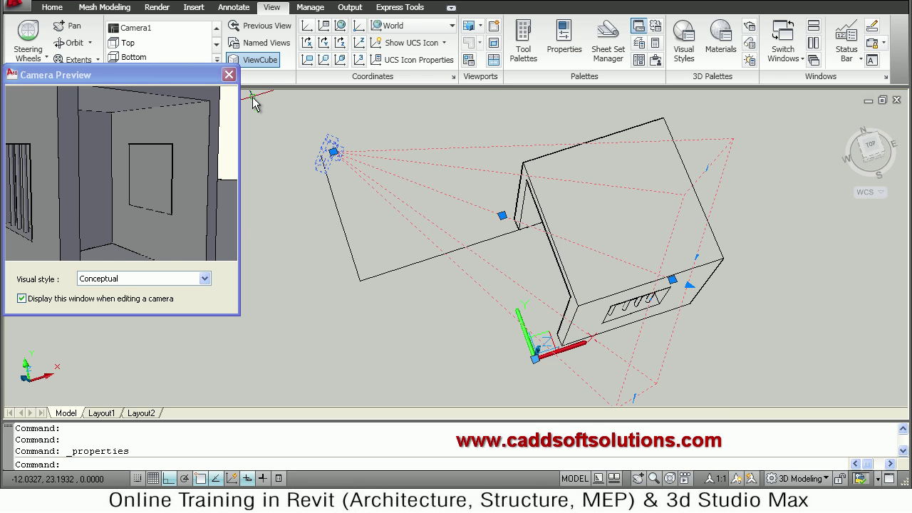
click(230, 74)
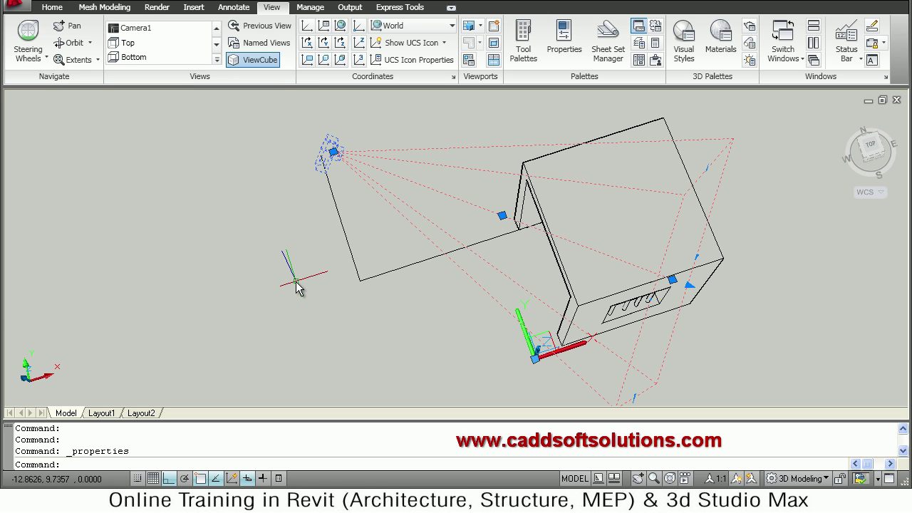
key(Escape)
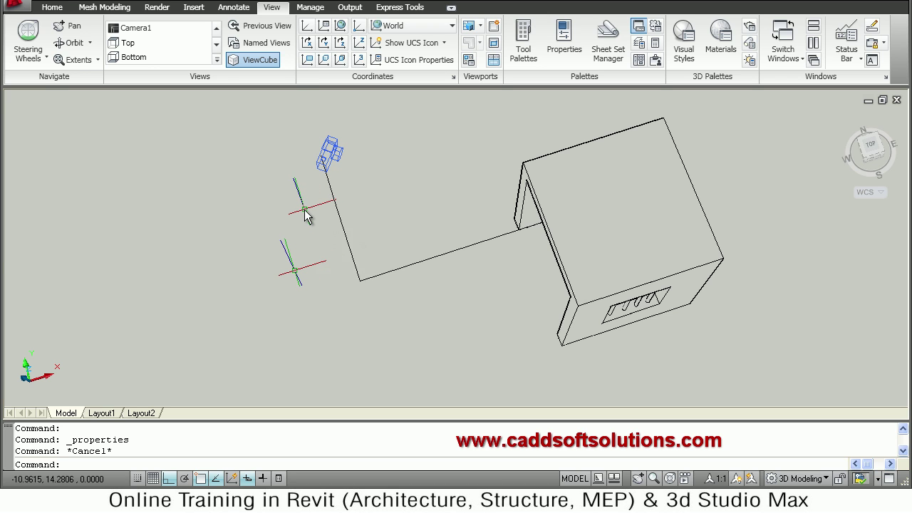
View the room through Camera1, then select the right-wall window panel and the long floor edge
click(134, 30)
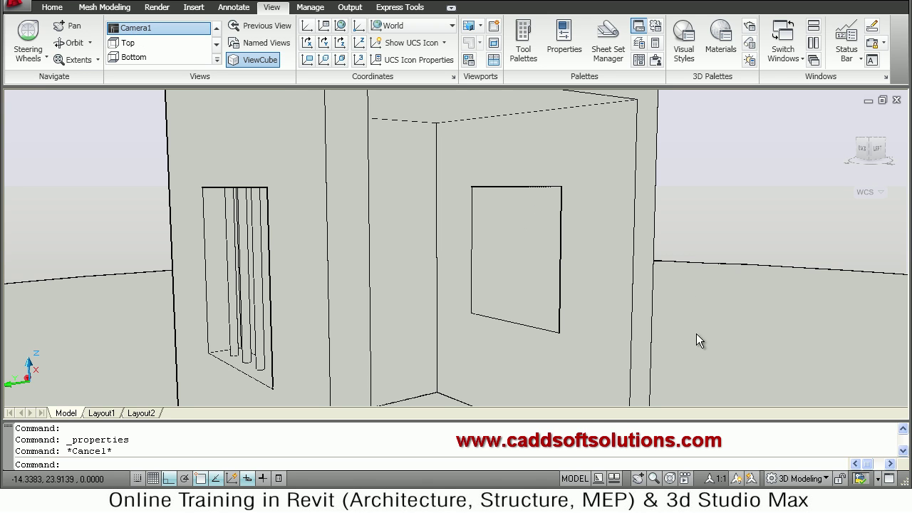
click(502, 307)
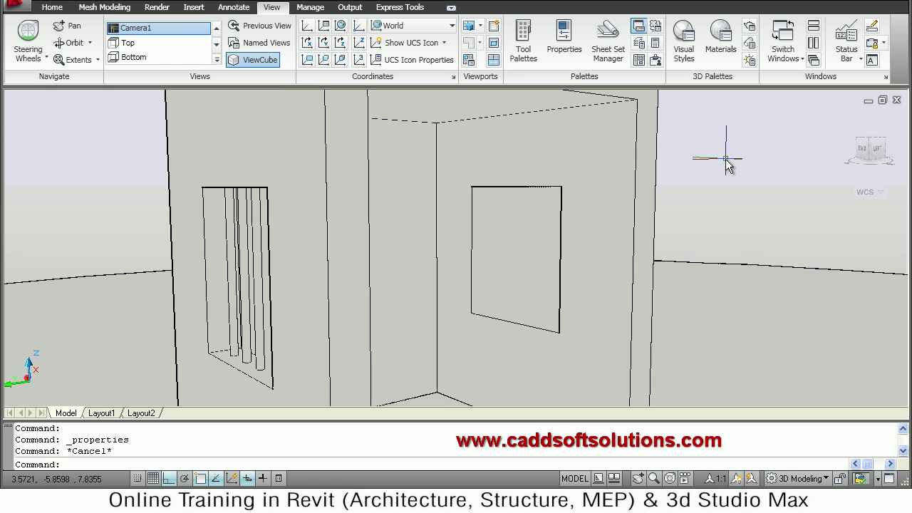
click(769, 268)
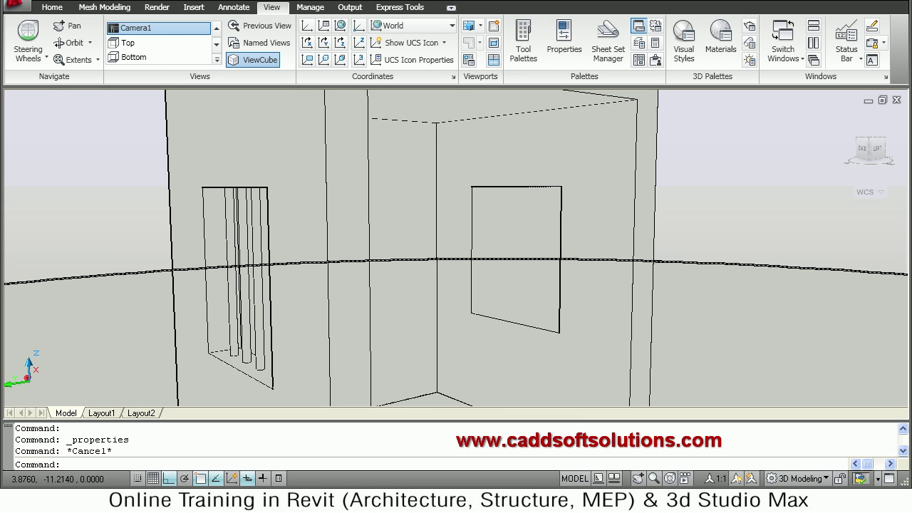